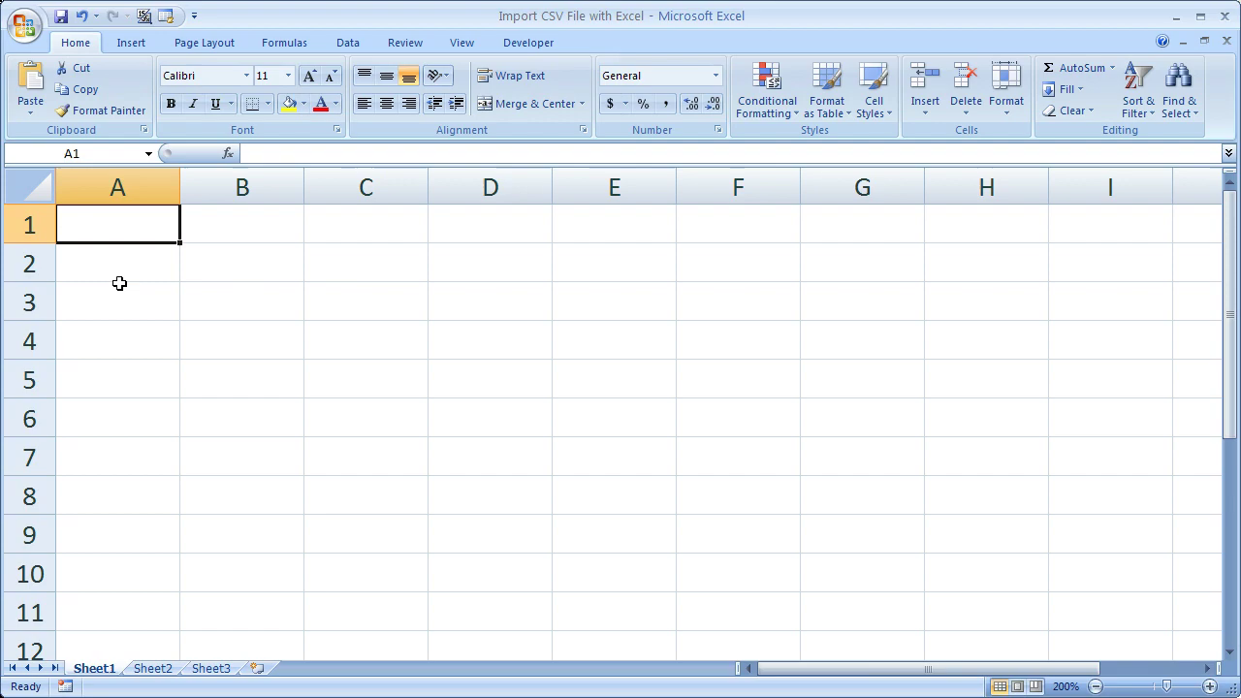
Switch to Notepad to examine the raw comma-separated text of CSV Sample - Sales Demo, and return to the empty Excel worksheet.
{"action": "key", "text": "alt+Tab"}
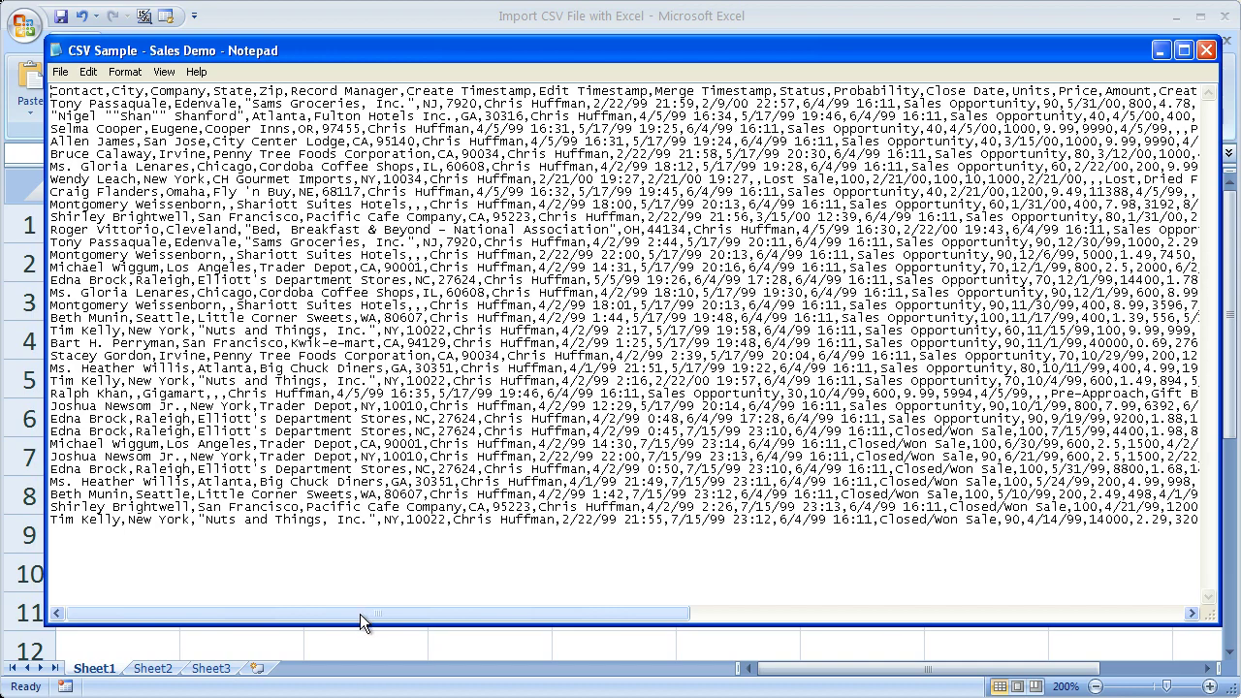
{"action": "left_click_drag", "start_coordinate": [360, 614], "coordinate": [278, 613]}
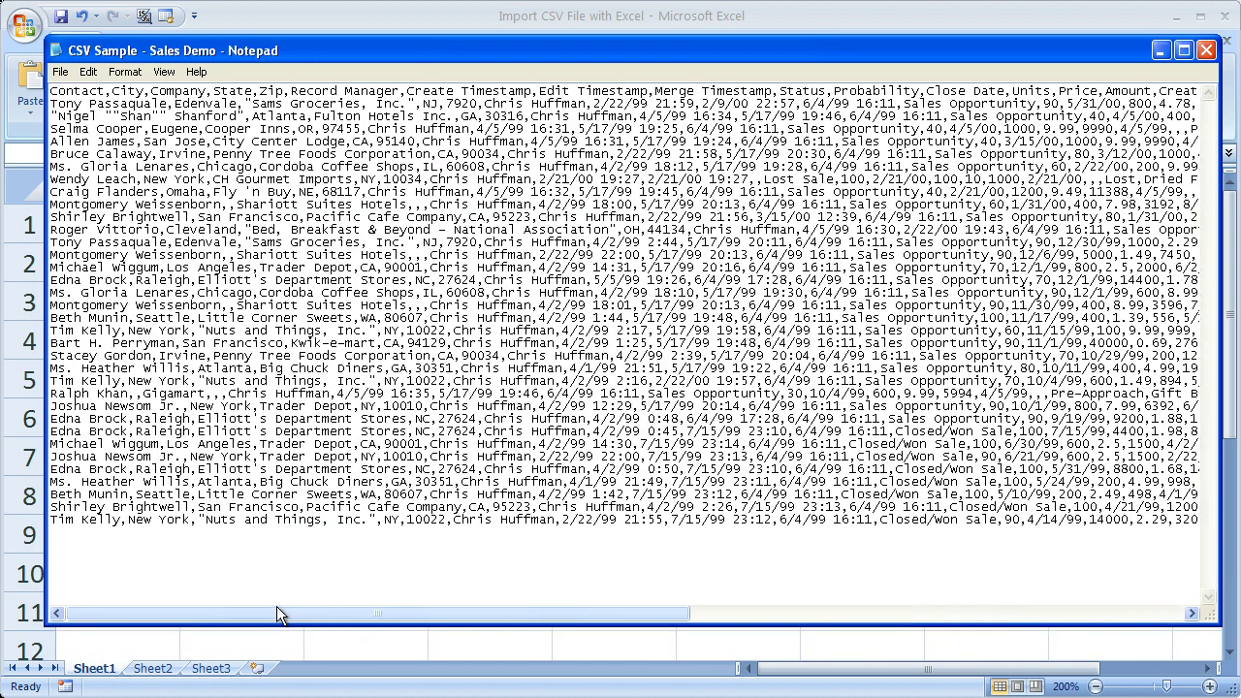
{"action": "left_click", "coordinate": [1161, 51]}
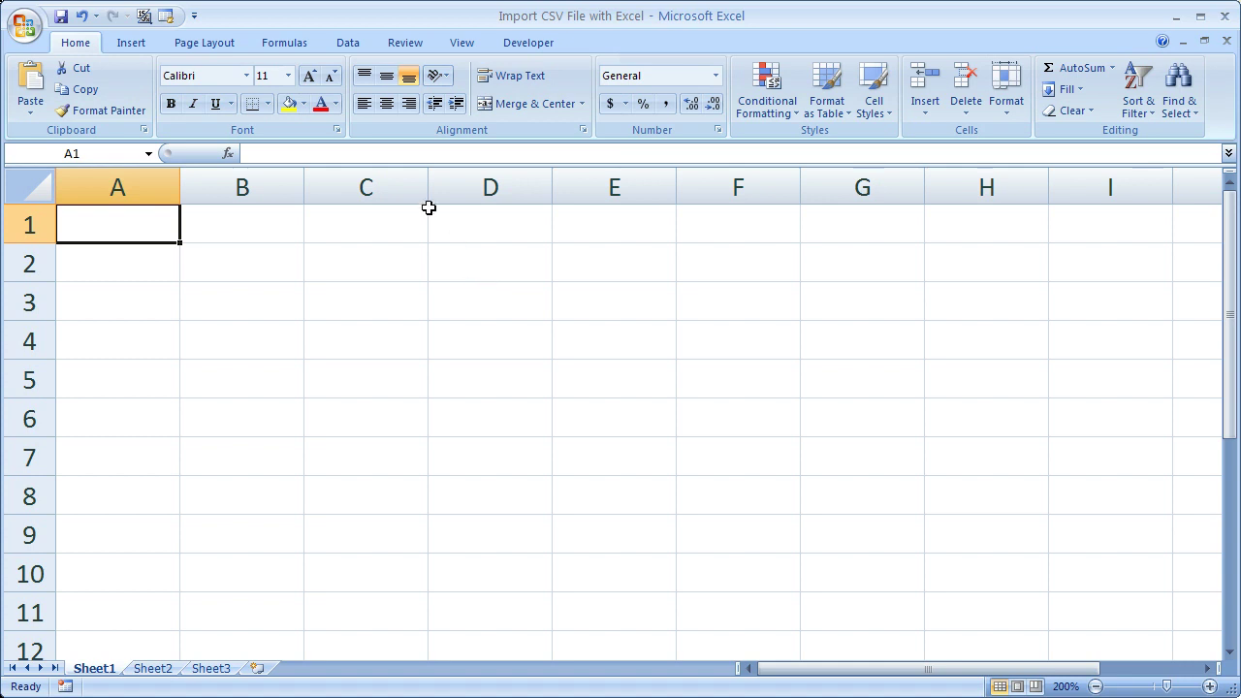
Start a text import of the file CSV Sample - Sales Demo into the worksheet and bring the wizard fully into view.
{"action": "left_click", "coordinate": [347, 43]}
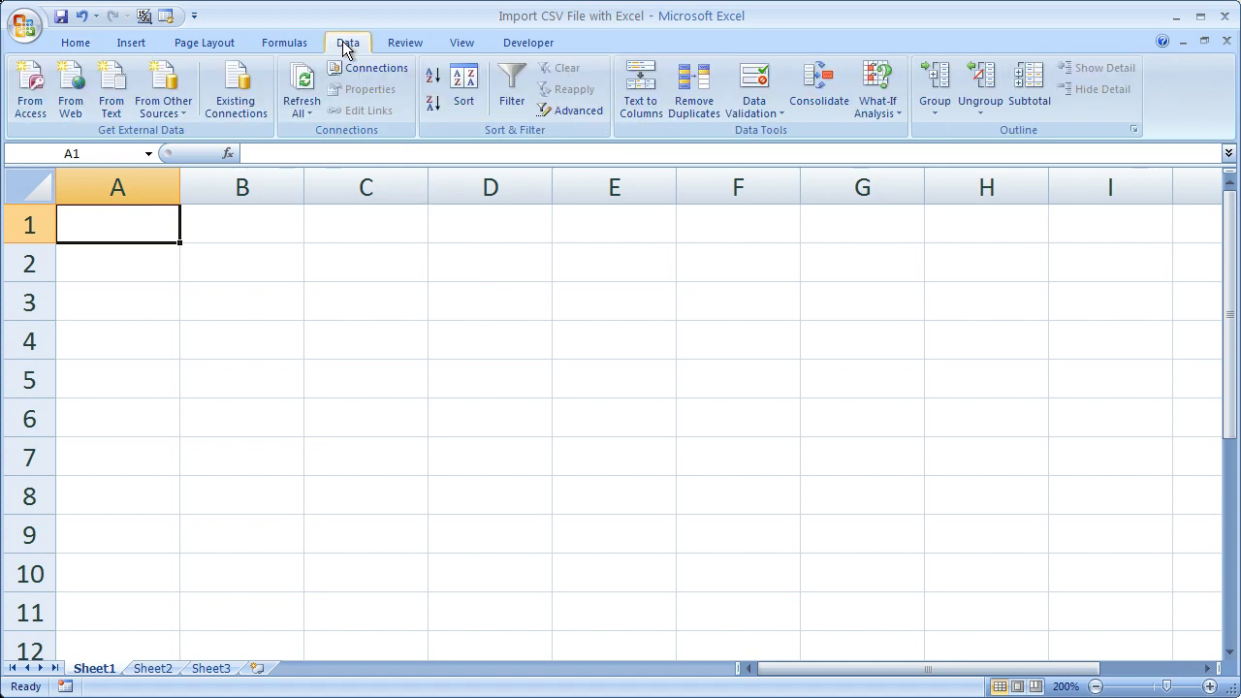
{"action": "left_click", "coordinate": [109, 97]}
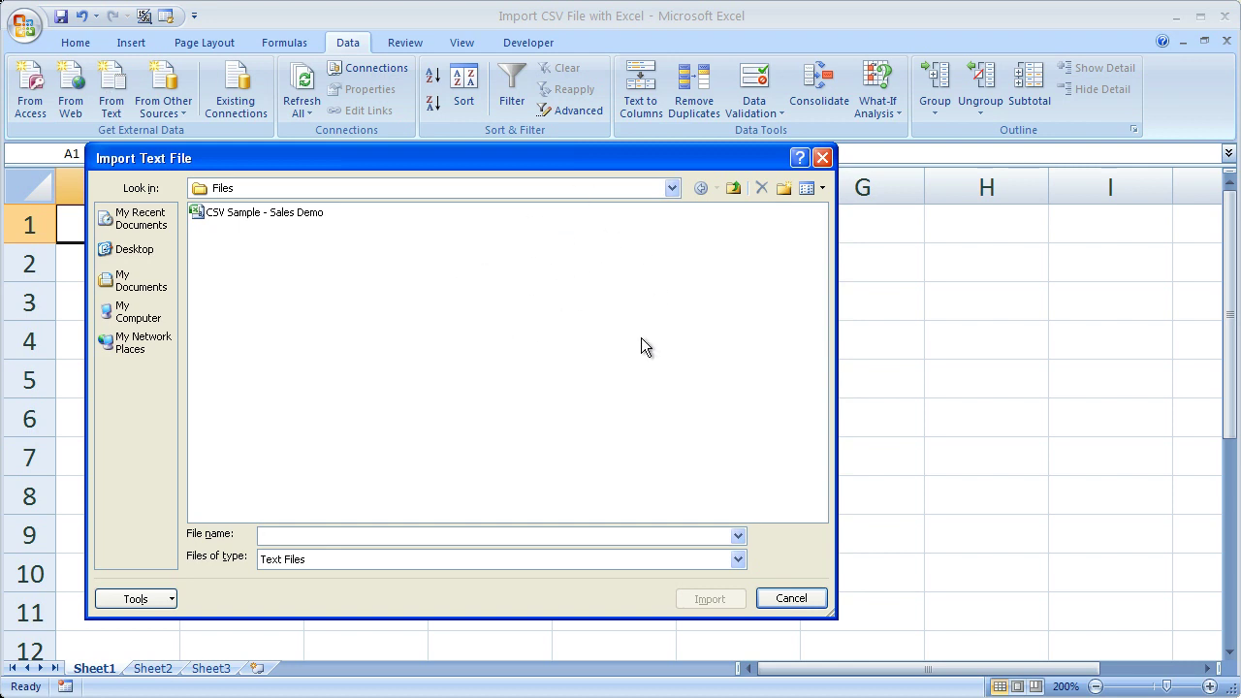
{"action": "double_click", "coordinate": [215, 221]}
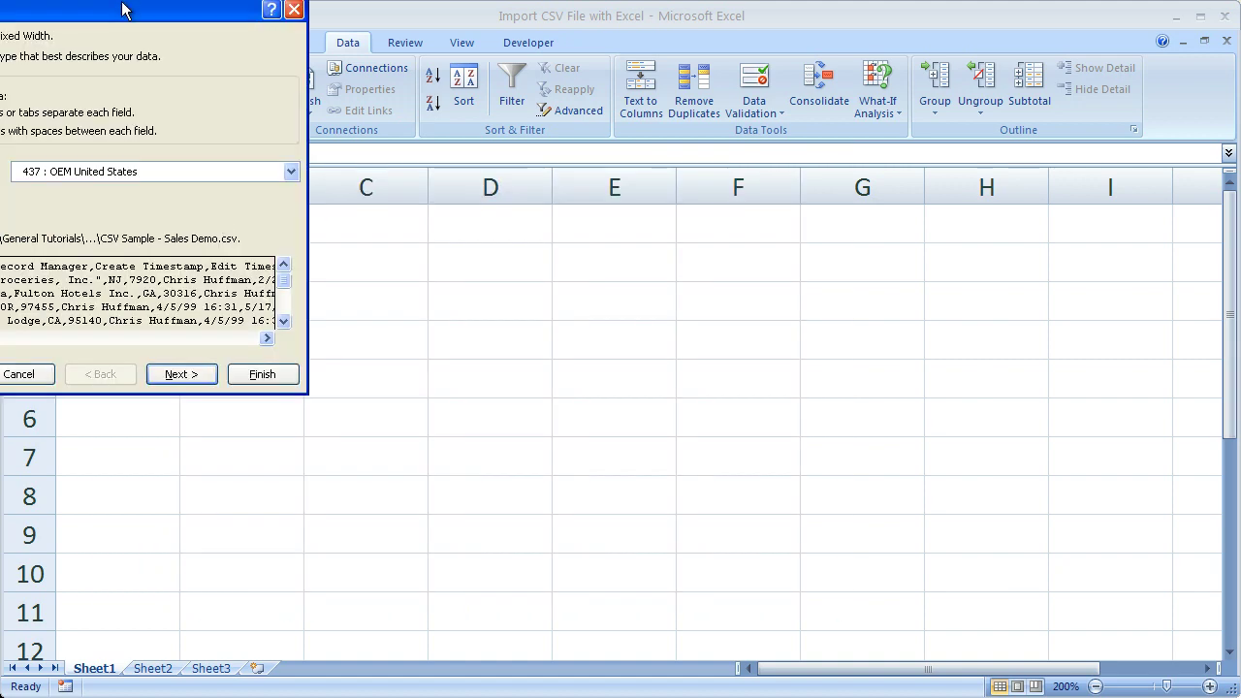
{"action": "left_click_drag", "start_coordinate": [121, 15], "coordinate": [593, 110]}
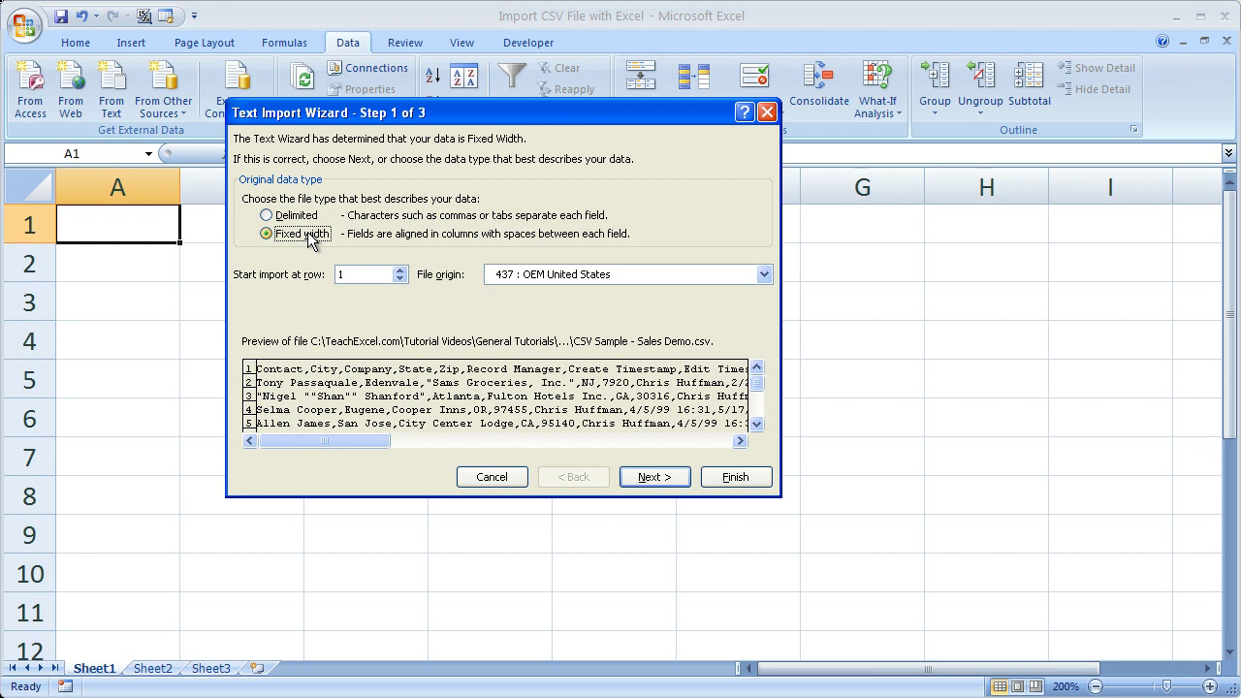
Define the source data as Delimited with the import starting at row 1, and proceed to the delimiter settings.
{"action": "left_click", "coordinate": [267, 217]}
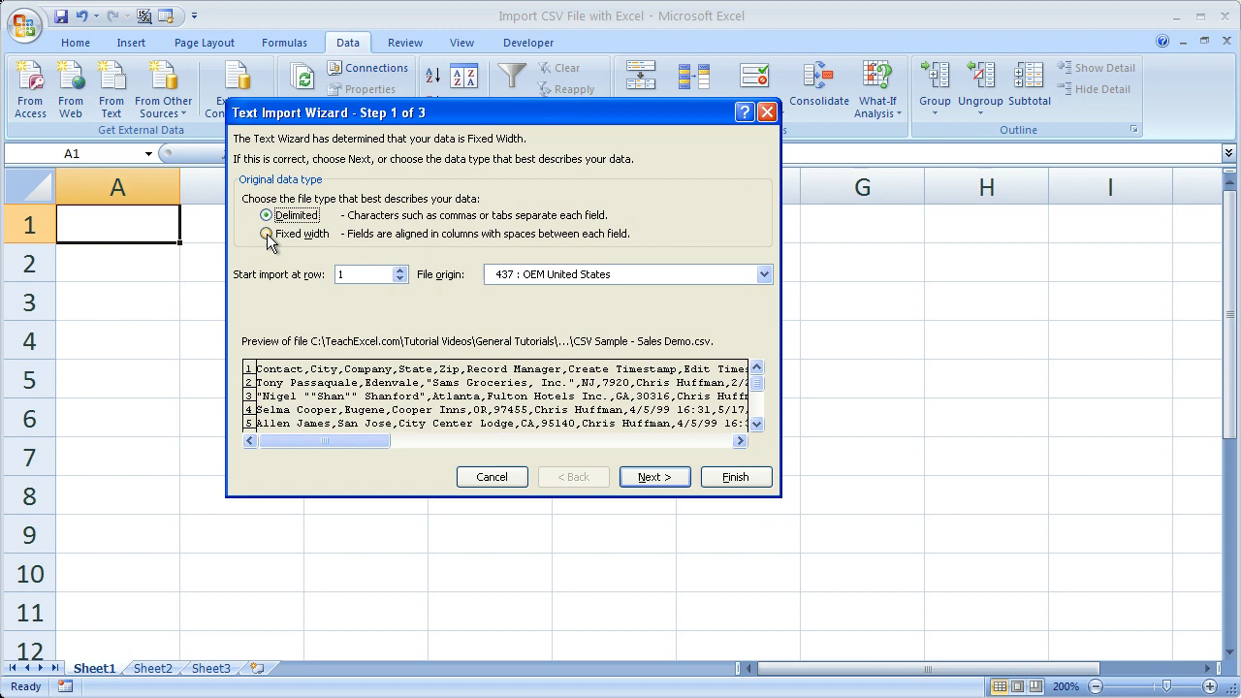
{"action": "left_click", "coordinate": [267, 234]}
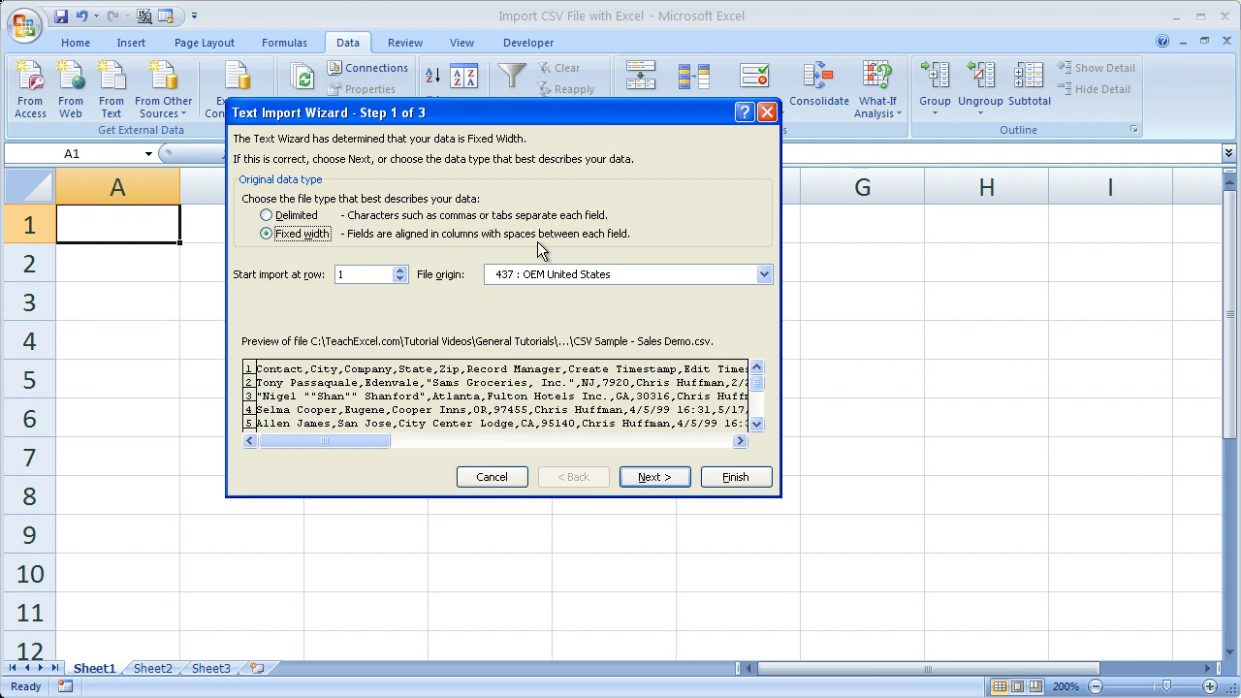
{"action": "left_click", "coordinate": [267, 216]}
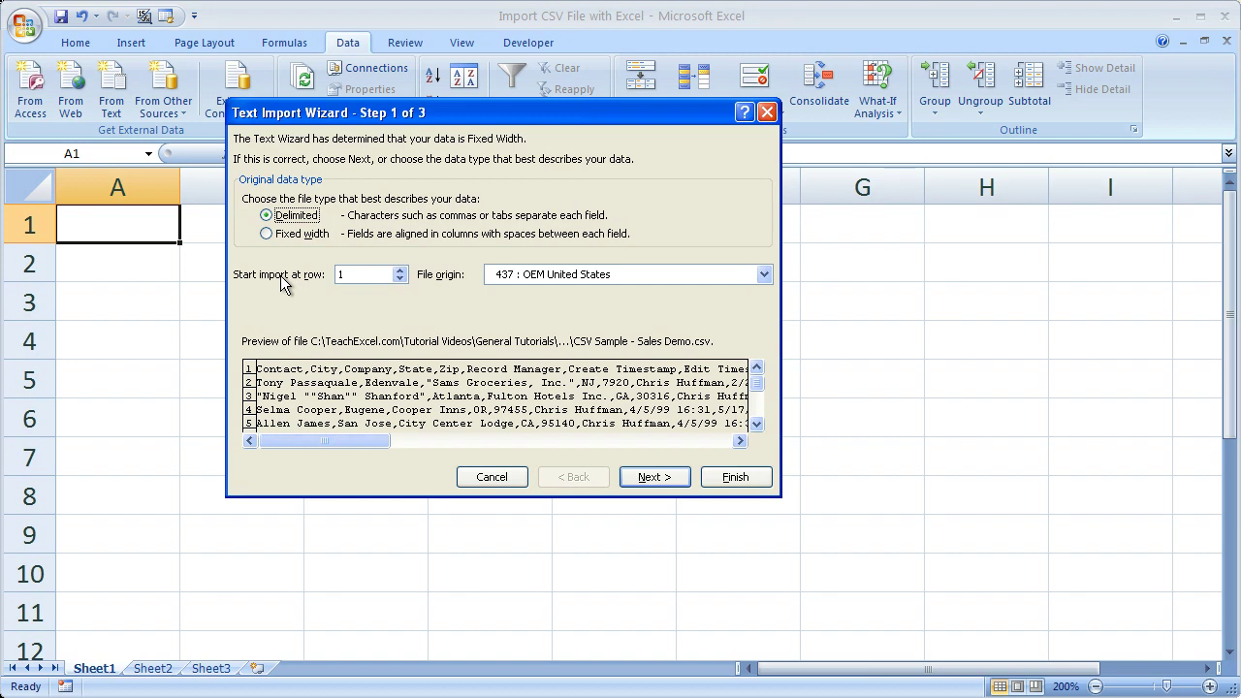
{"action": "left_click", "coordinate": [401, 271]}
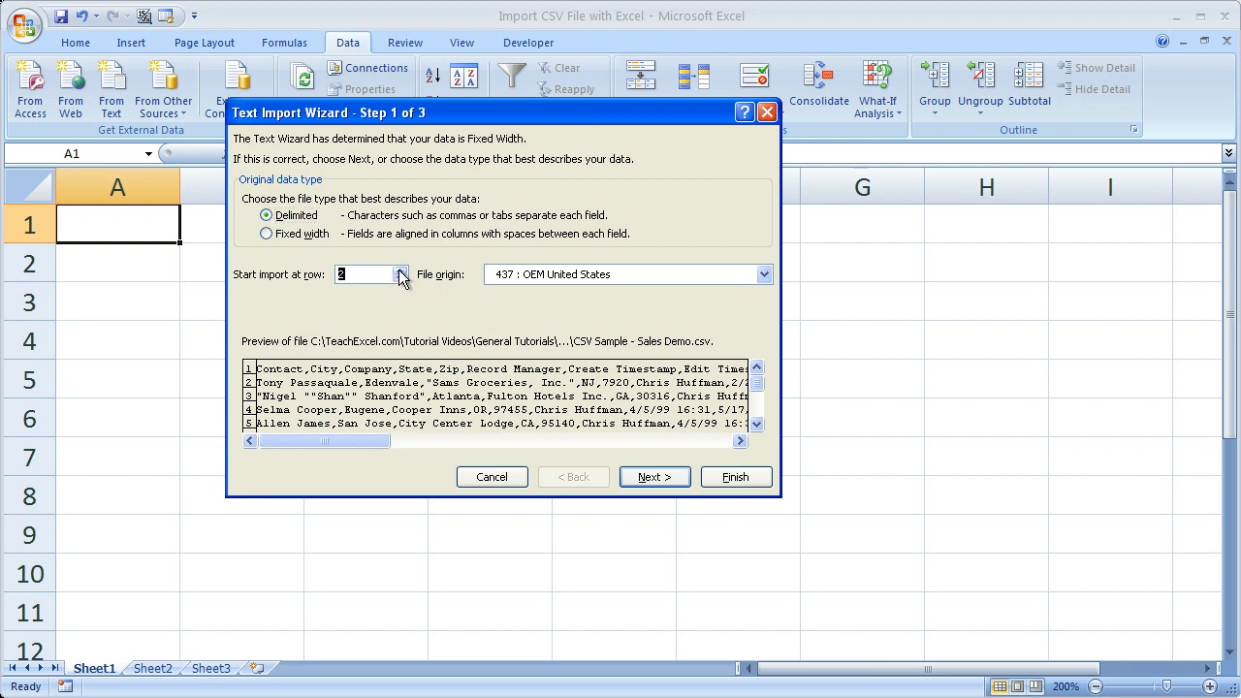
{"action": "left_click", "coordinate": [400, 271]}
{"action": "left_click", "coordinate": [400, 272]}
{"action": "key", "text": "Tab"}
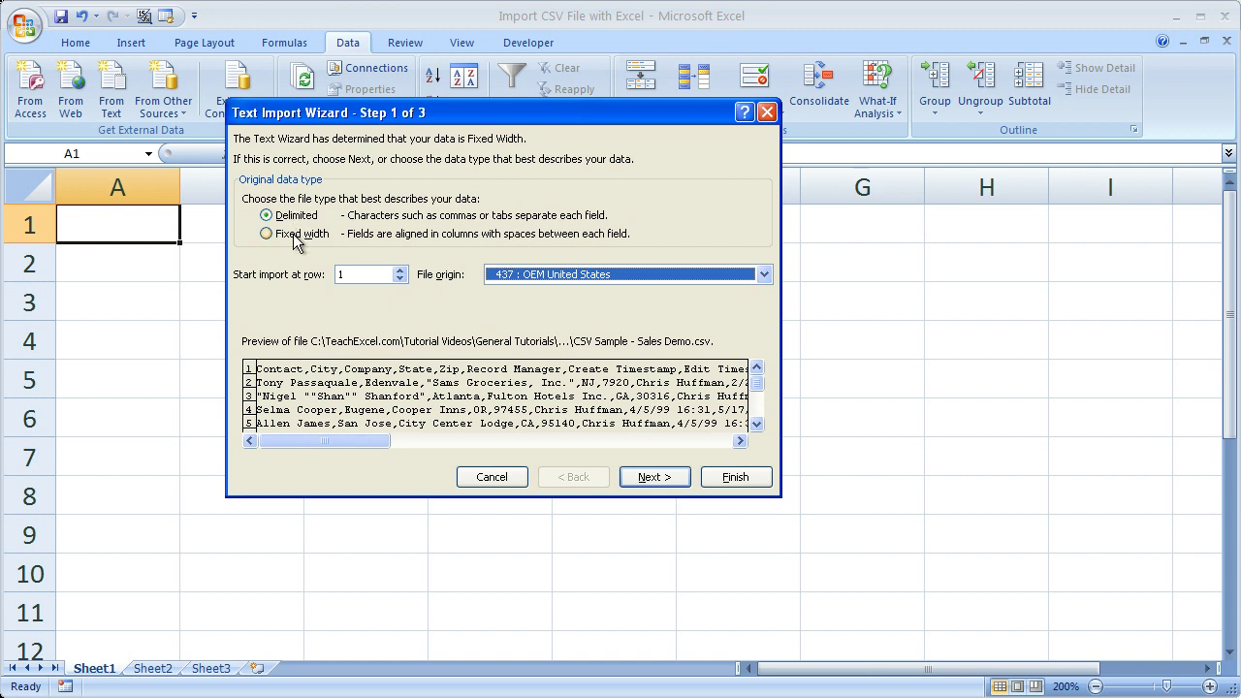
{"action": "left_click", "coordinate": [647, 481]}
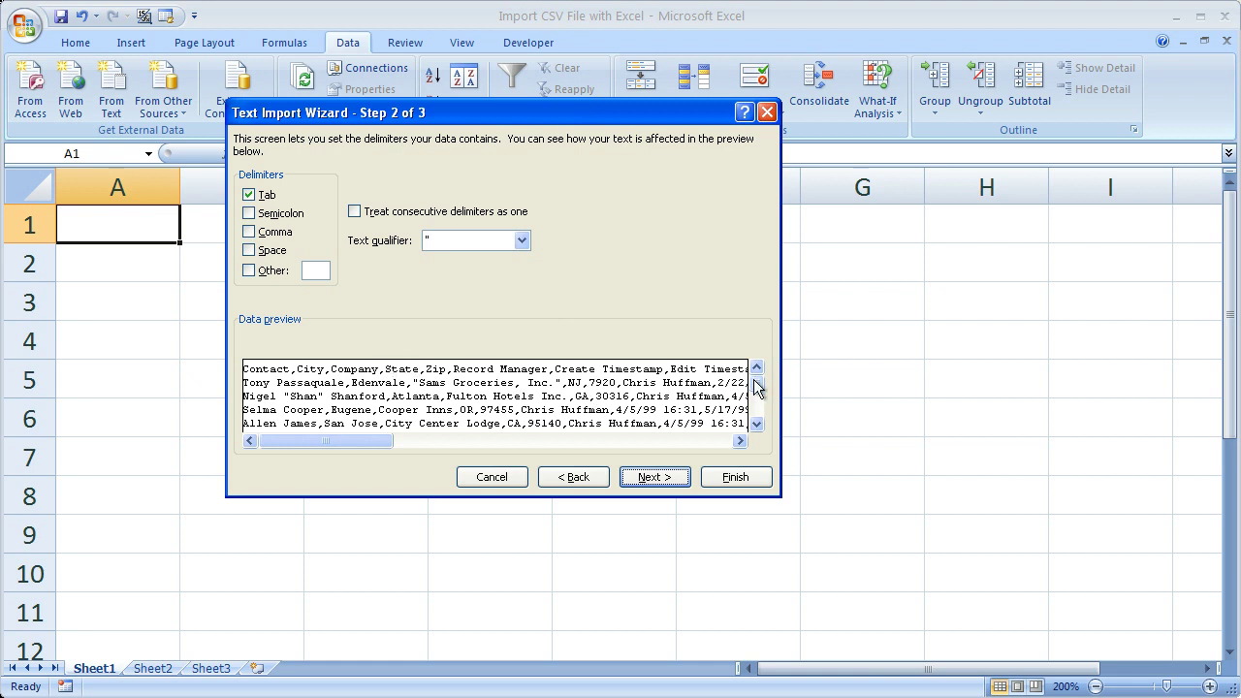
Make Comma the only delimiter instead of Tab, and check the column splits across the data preview.
{"action": "left_click_drag", "start_coordinate": [756, 405], "coordinate": [755, 380]}
{"action": "left_click", "coordinate": [251, 216]}
{"action": "left_click", "coordinate": [250, 215]}
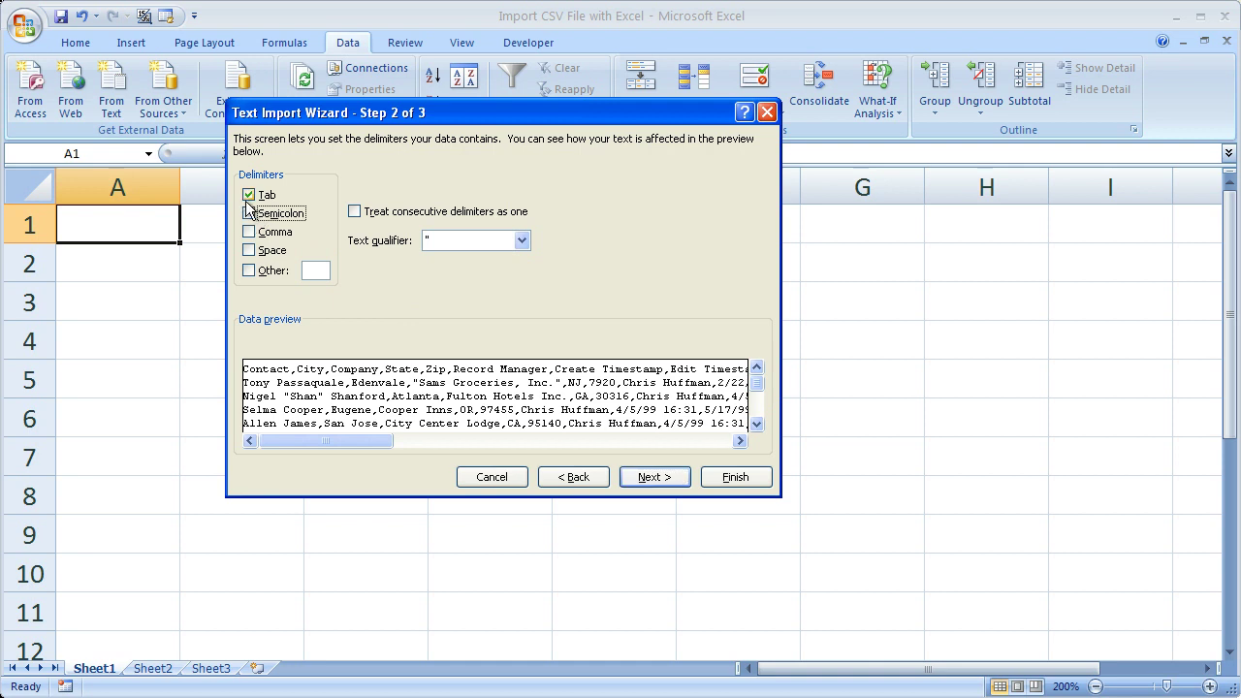
{"action": "left_click", "coordinate": [249, 195]}
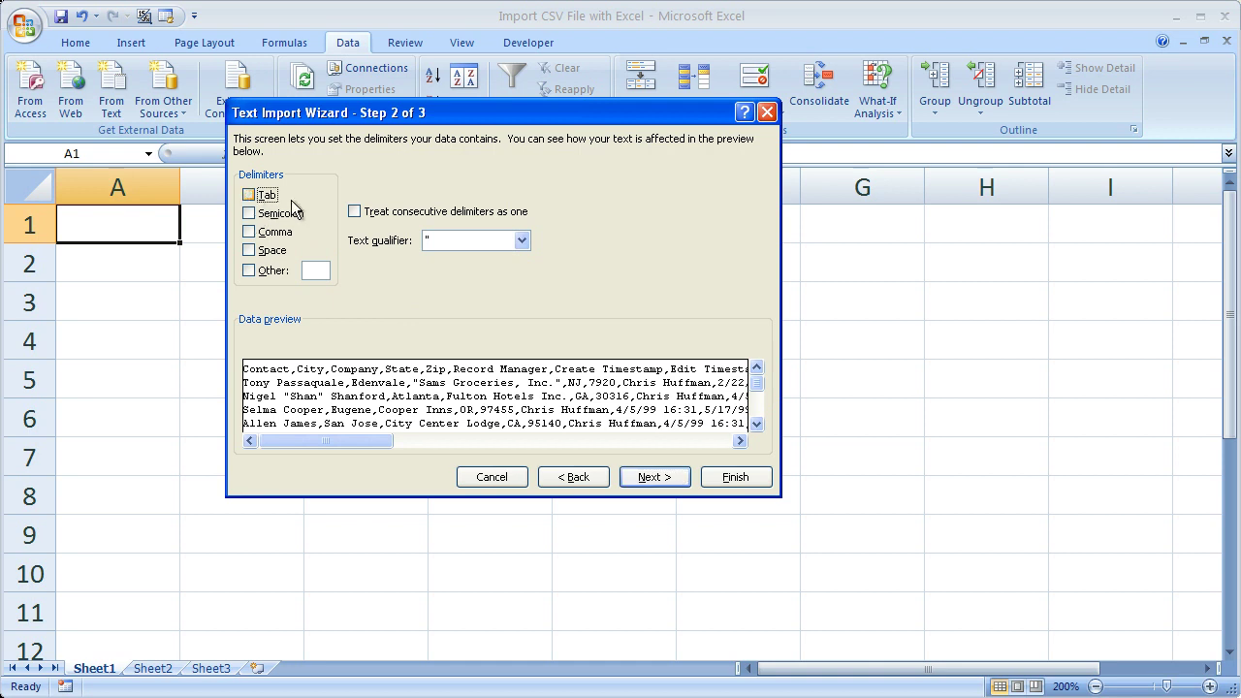
{"action": "left_click", "coordinate": [249, 232]}
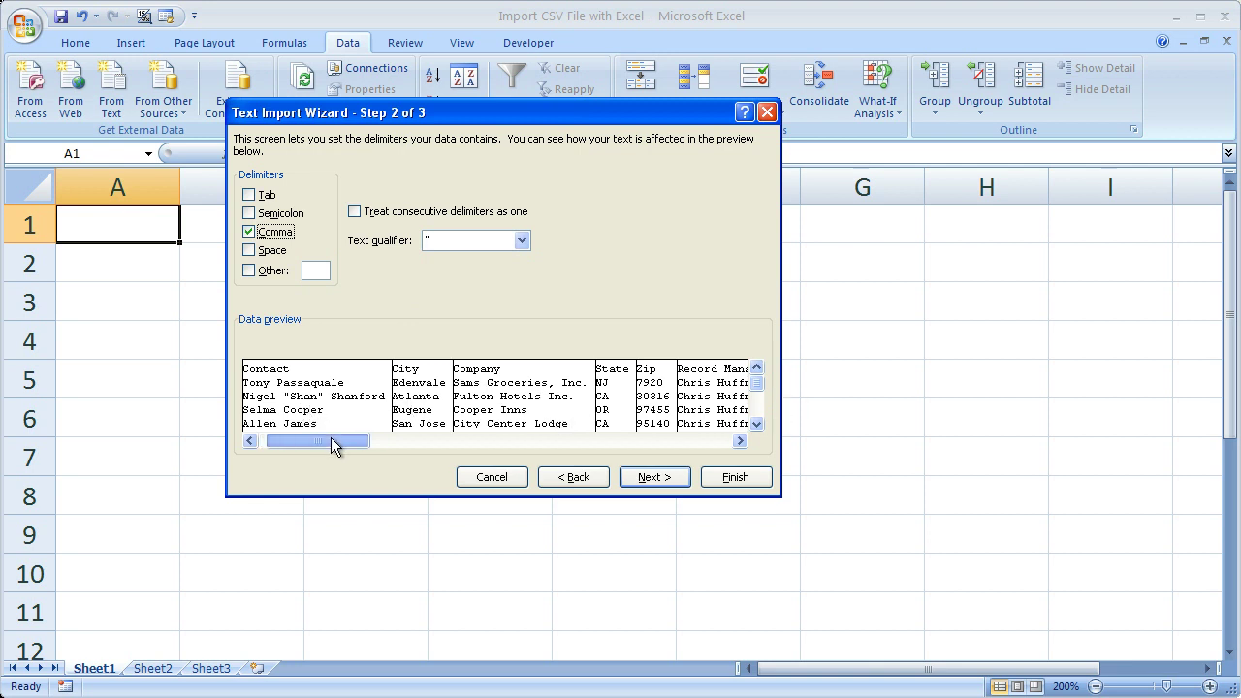
{"action": "left_click_drag", "start_coordinate": [331, 442], "coordinate": [412, 441]}
{"action": "left_click", "coordinate": [738, 441]}
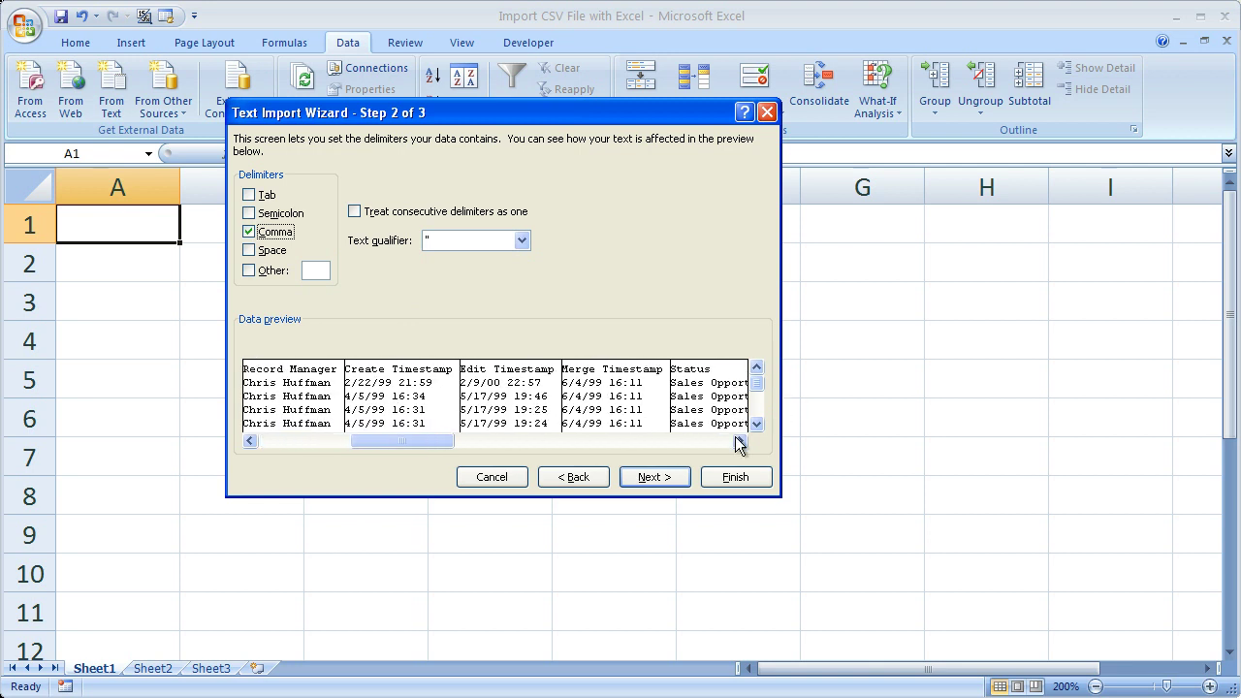
{"action": "left_click", "coordinate": [636, 444]}
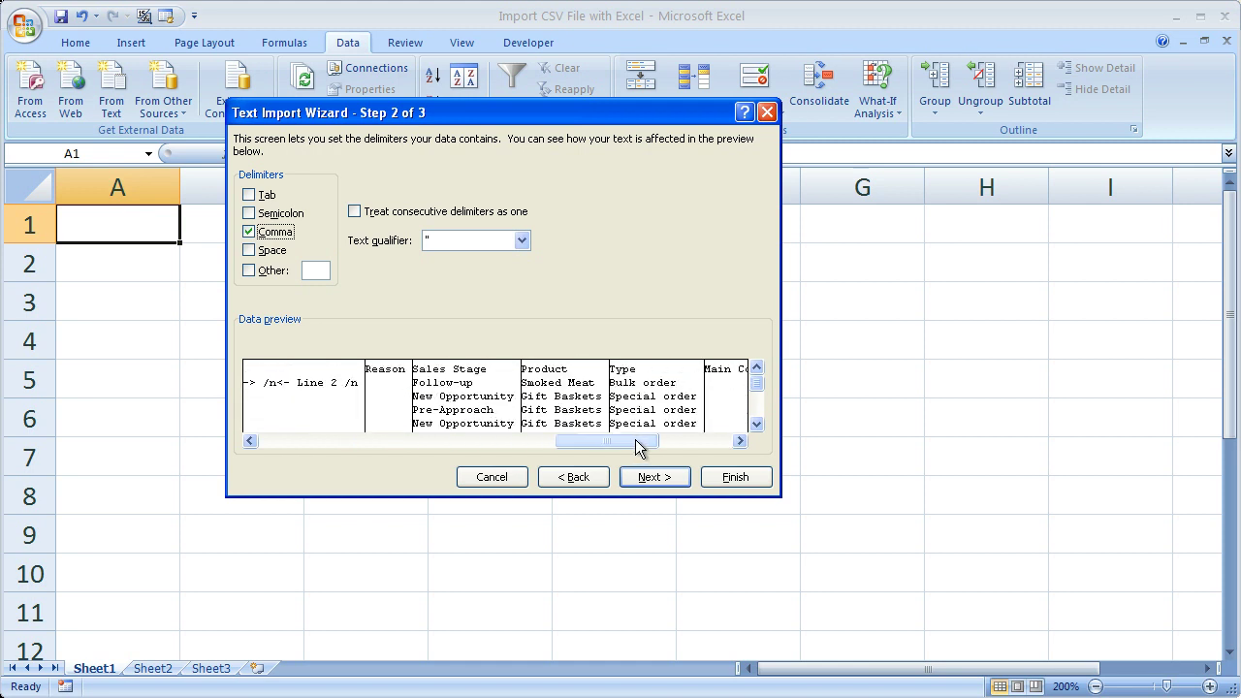
{"action": "left_click_drag", "start_coordinate": [636, 444], "coordinate": [336, 459]}
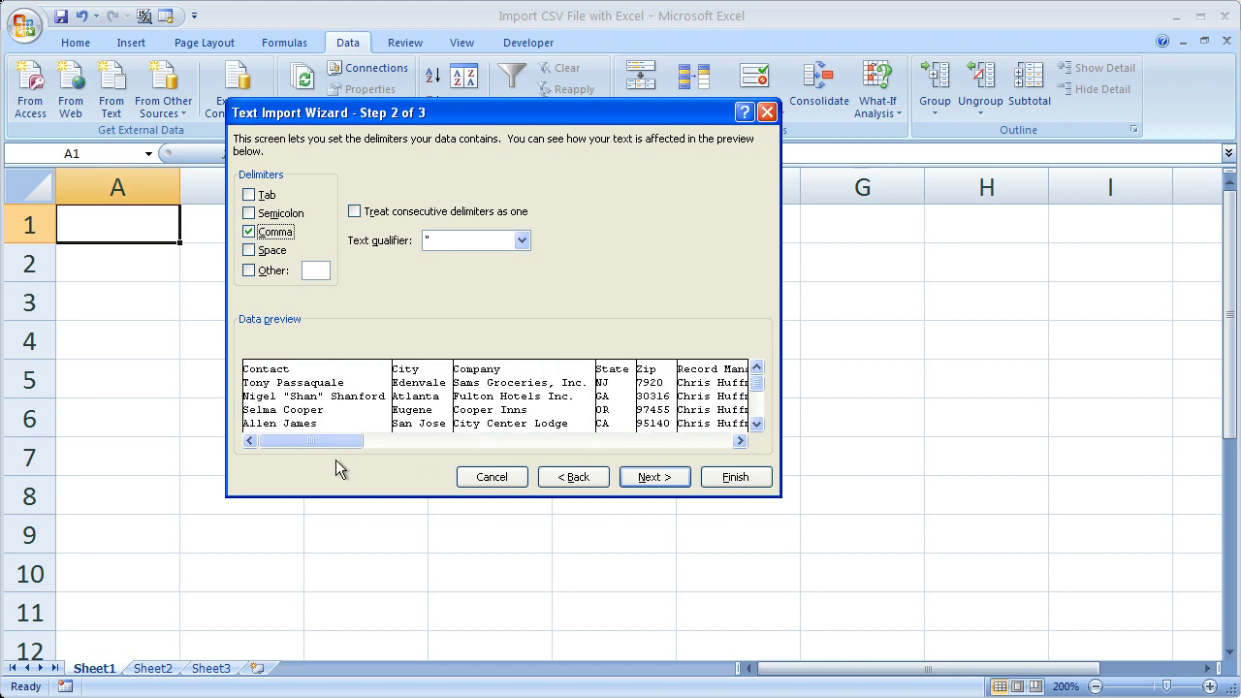
Try the Space delimiter with and without Comma to compare the preview, and restore Comma as the only delimiter.
{"action": "left_click", "coordinate": [248, 250]}
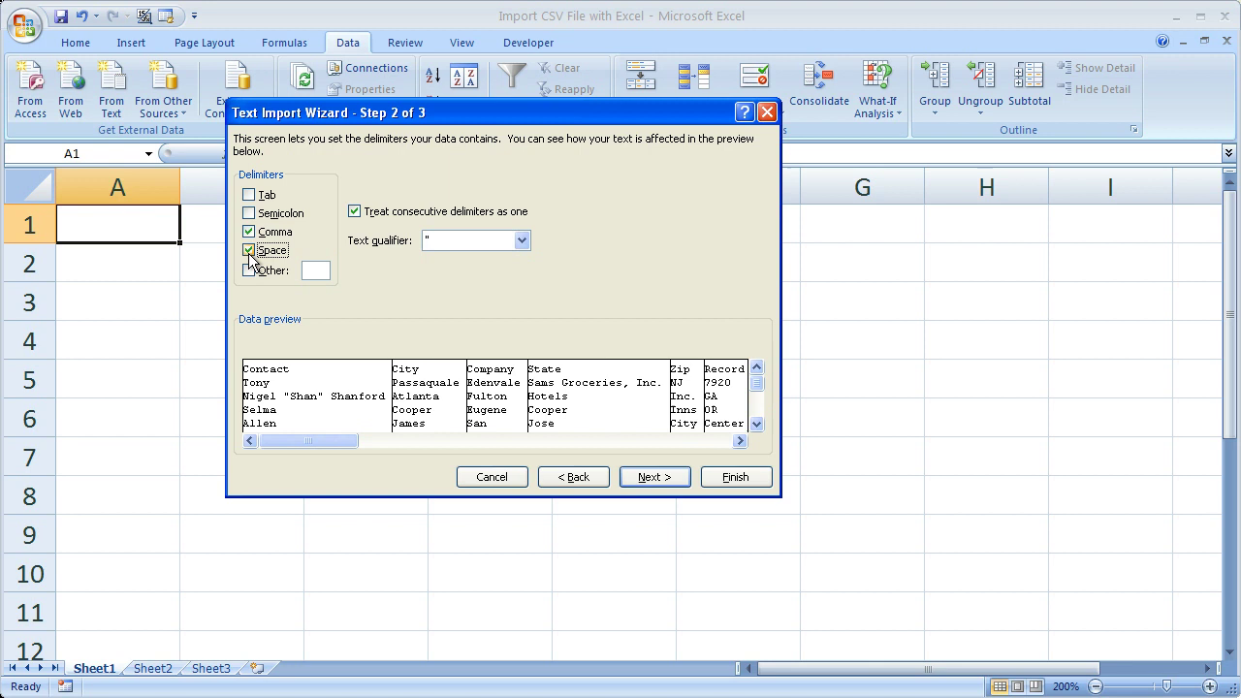
{"action": "left_click", "coordinate": [249, 233]}
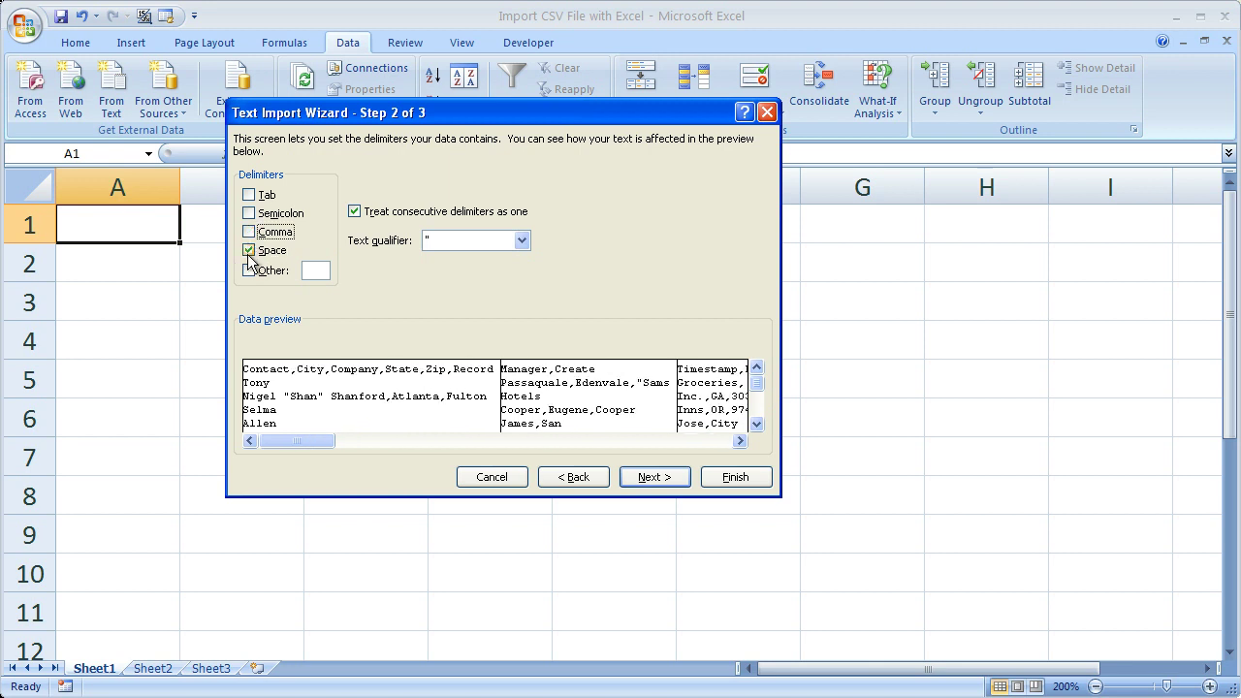
{"action": "left_click", "coordinate": [250, 250]}
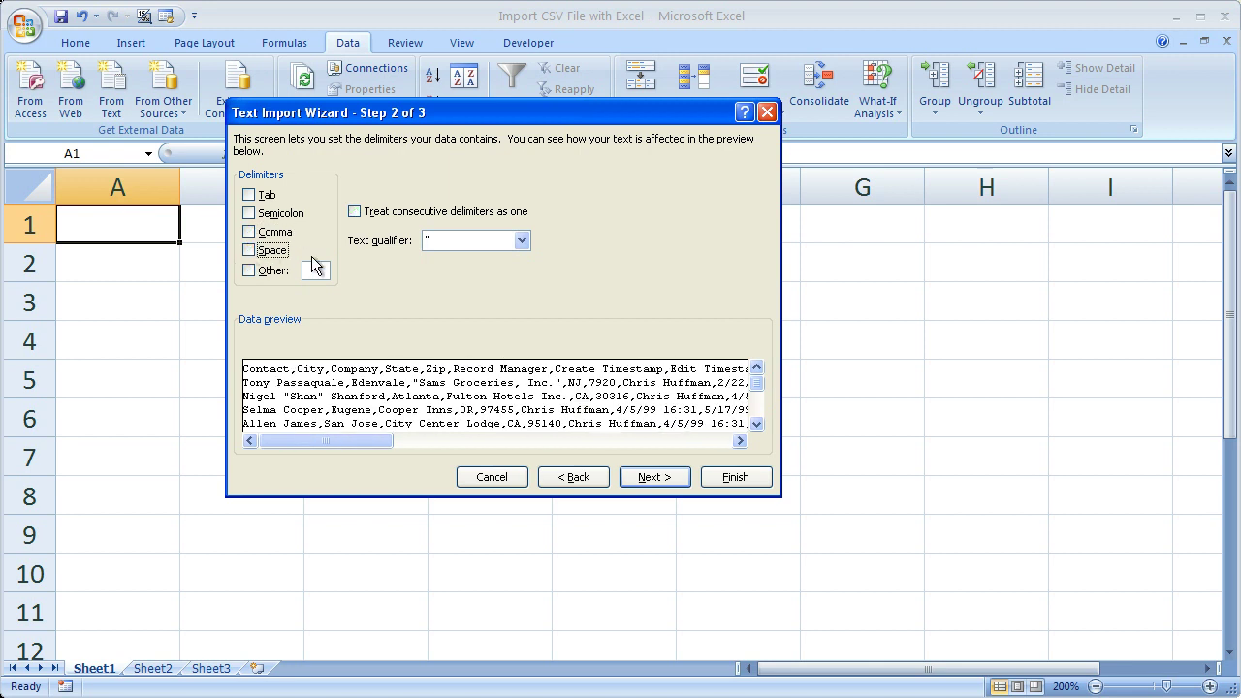
{"action": "left_click", "coordinate": [250, 251]}
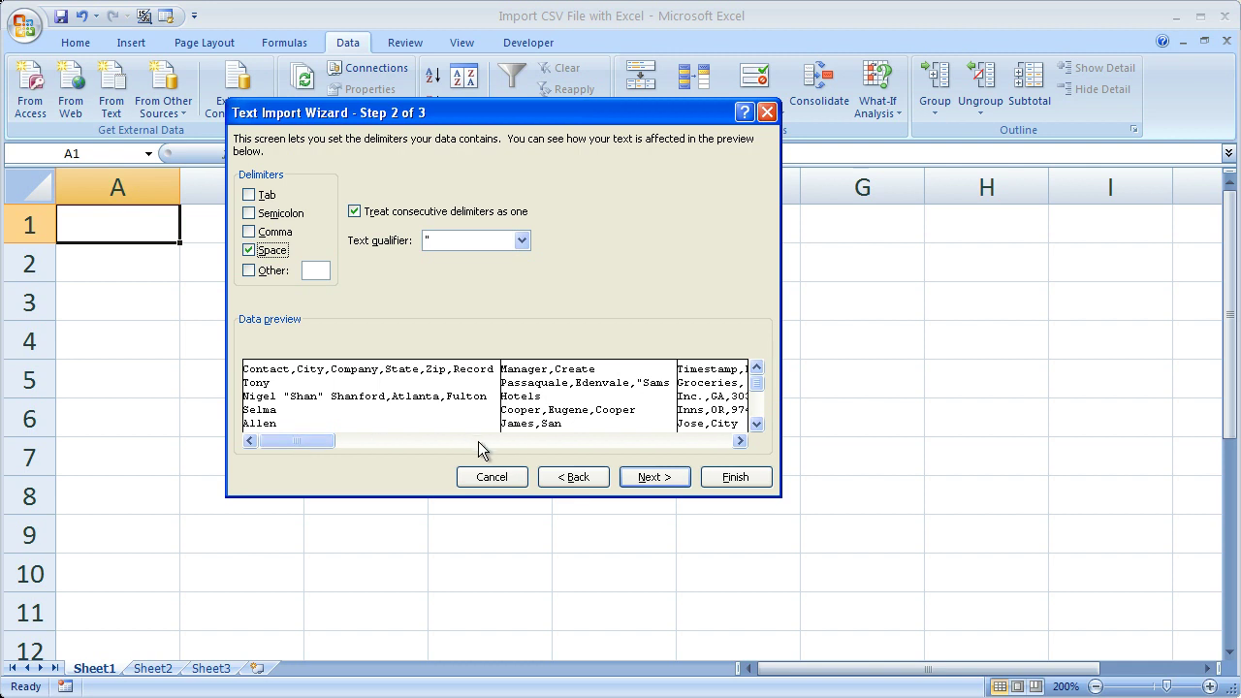
{"action": "left_click", "coordinate": [250, 251]}
{"action": "left_click", "coordinate": [250, 233]}
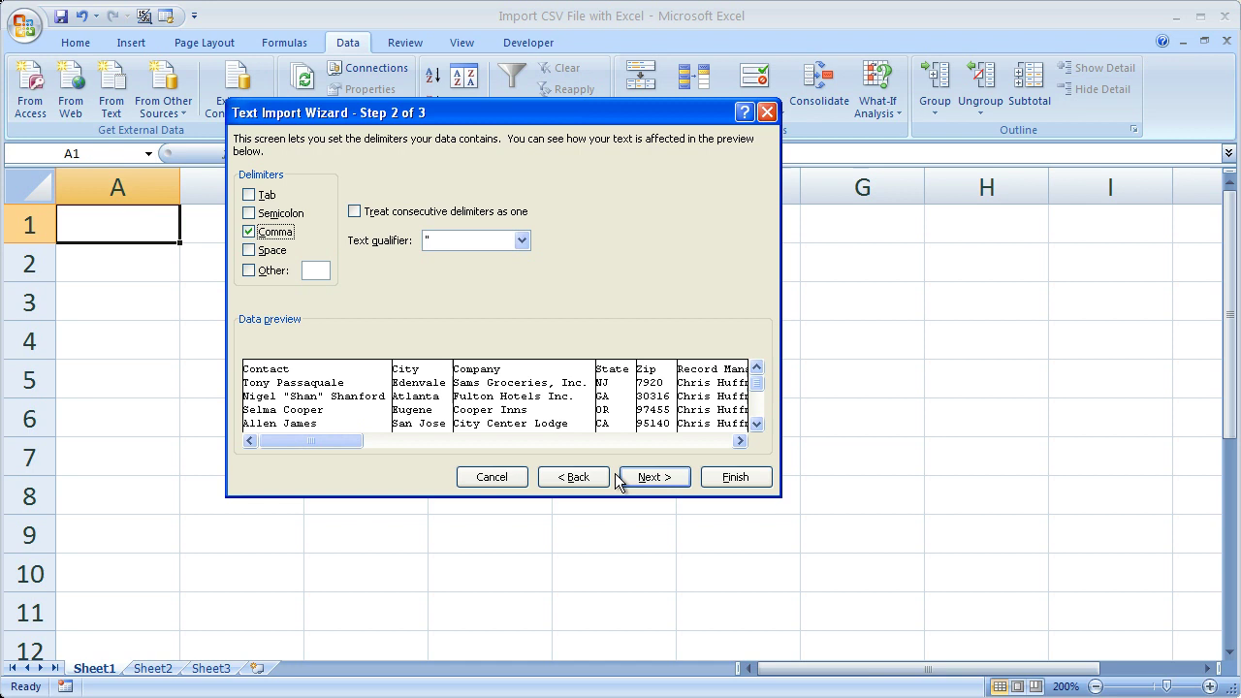
Finish the import wizard with the General column format and place the data in the existing worksheet at =$A$1.
{"action": "left_click", "coordinate": [628, 478]}
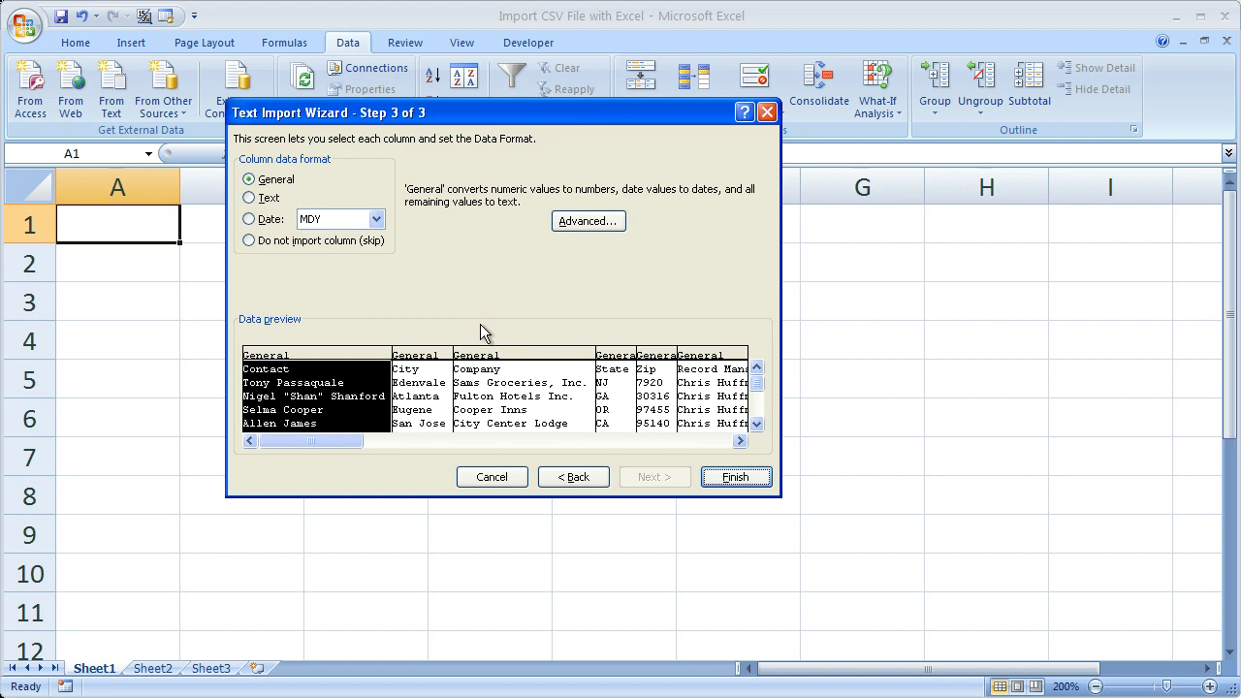
{"action": "left_click", "coordinate": [723, 477]}
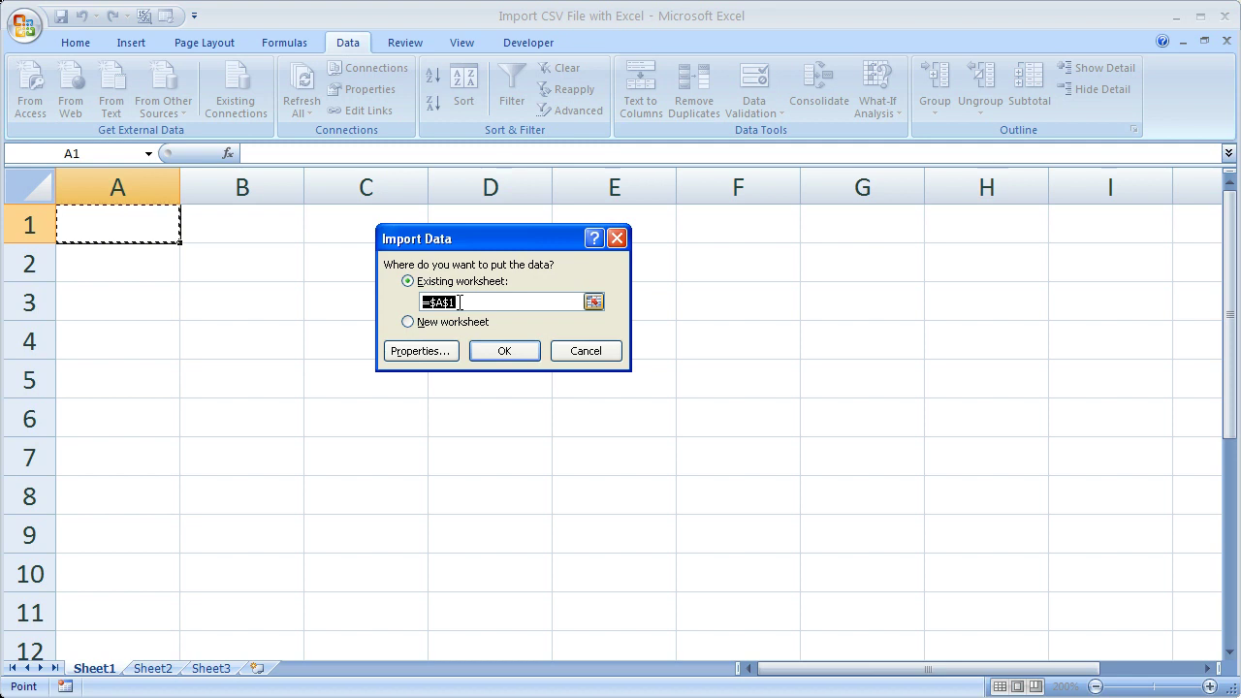
{"action": "left_click", "coordinate": [407, 322]}
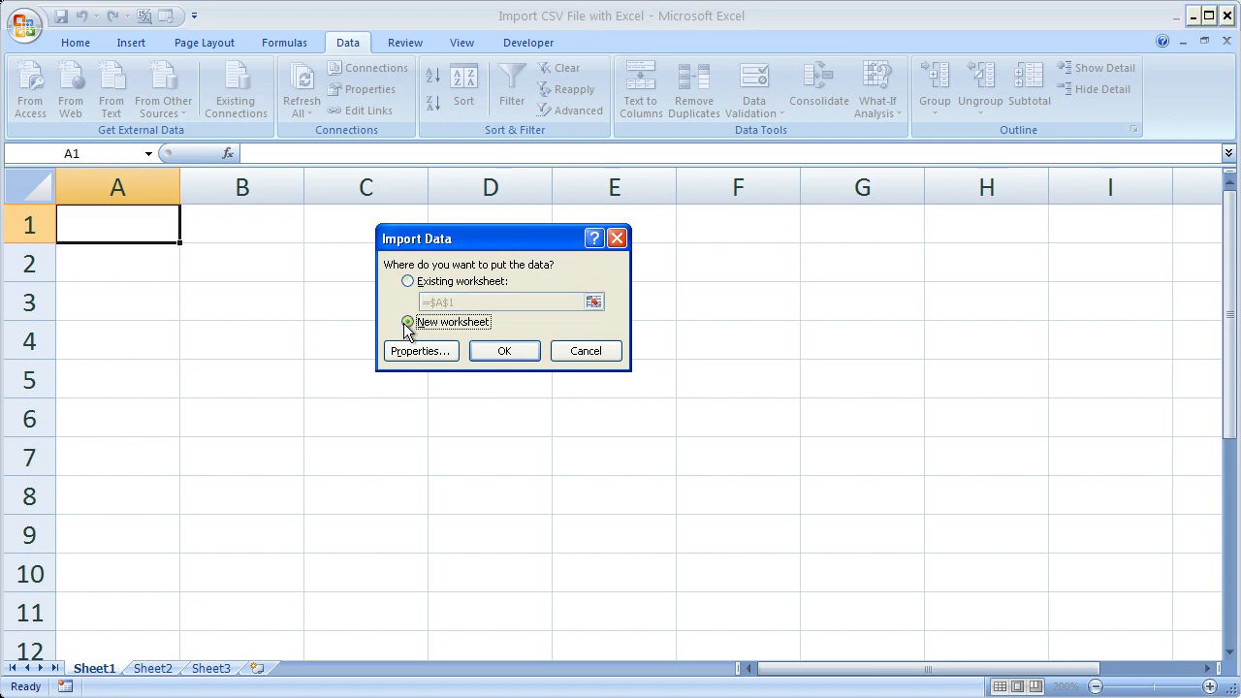
{"action": "left_click", "coordinate": [407, 282]}
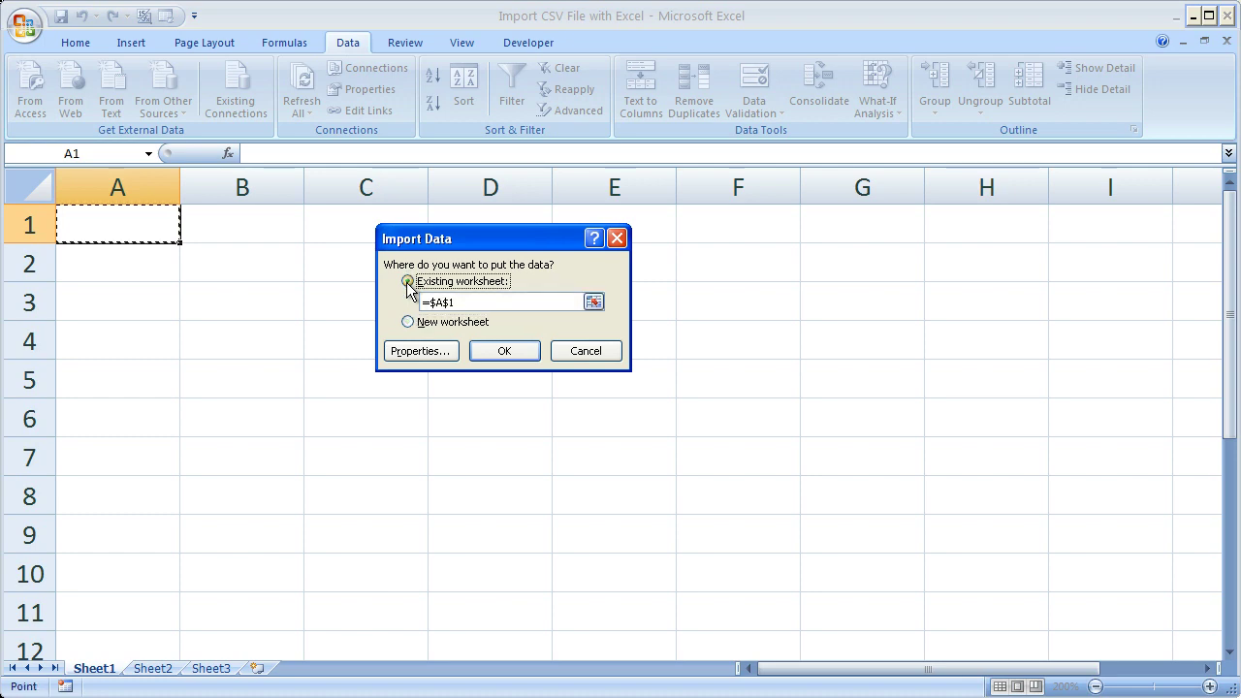
{"action": "left_click", "coordinate": [427, 355]}
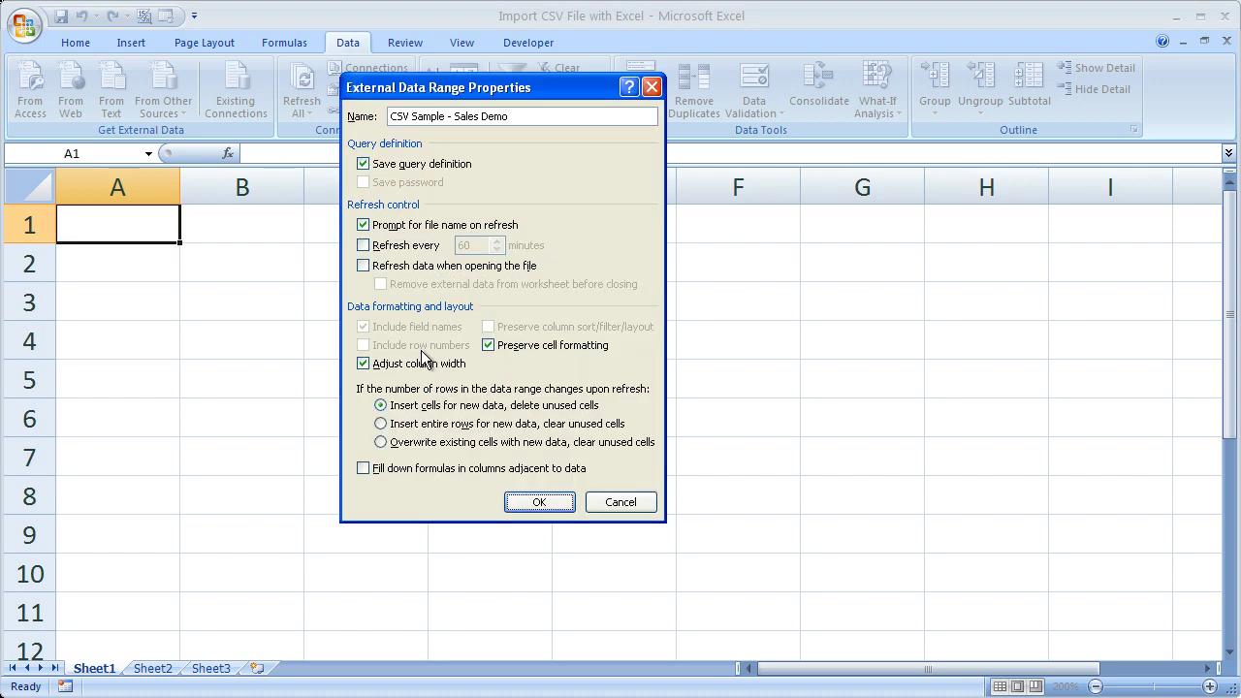
{"action": "left_click", "coordinate": [651, 88]}
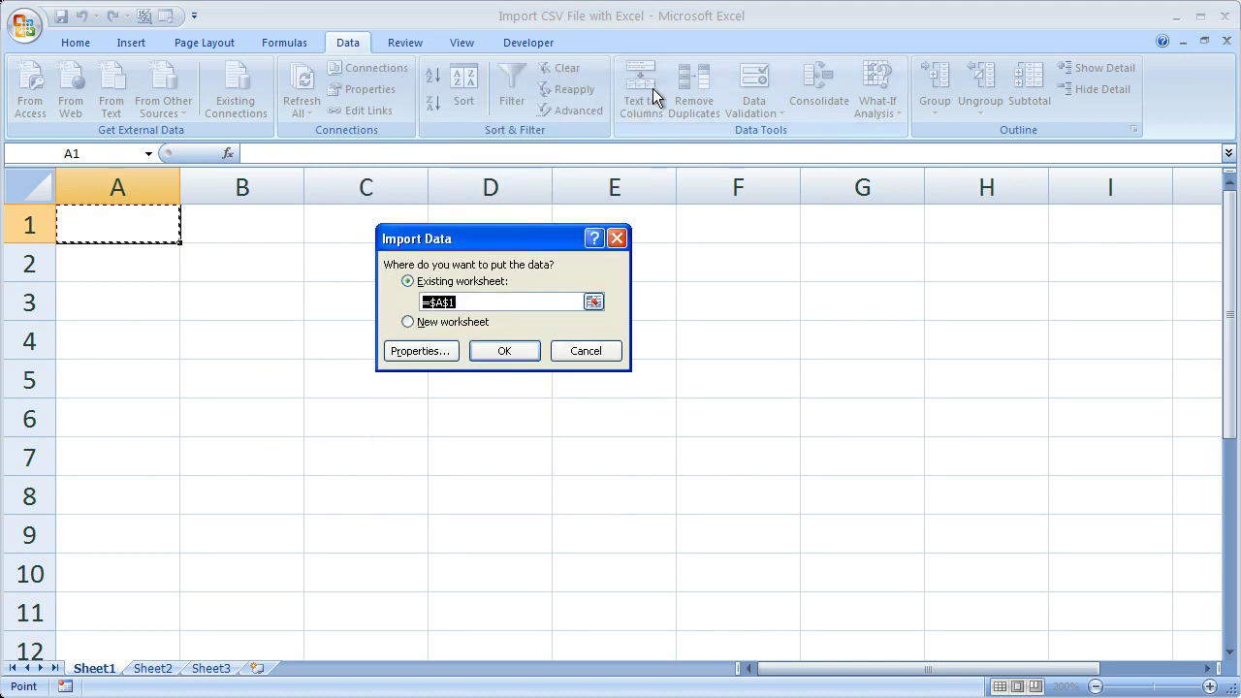
{"action": "left_click", "coordinate": [505, 350]}
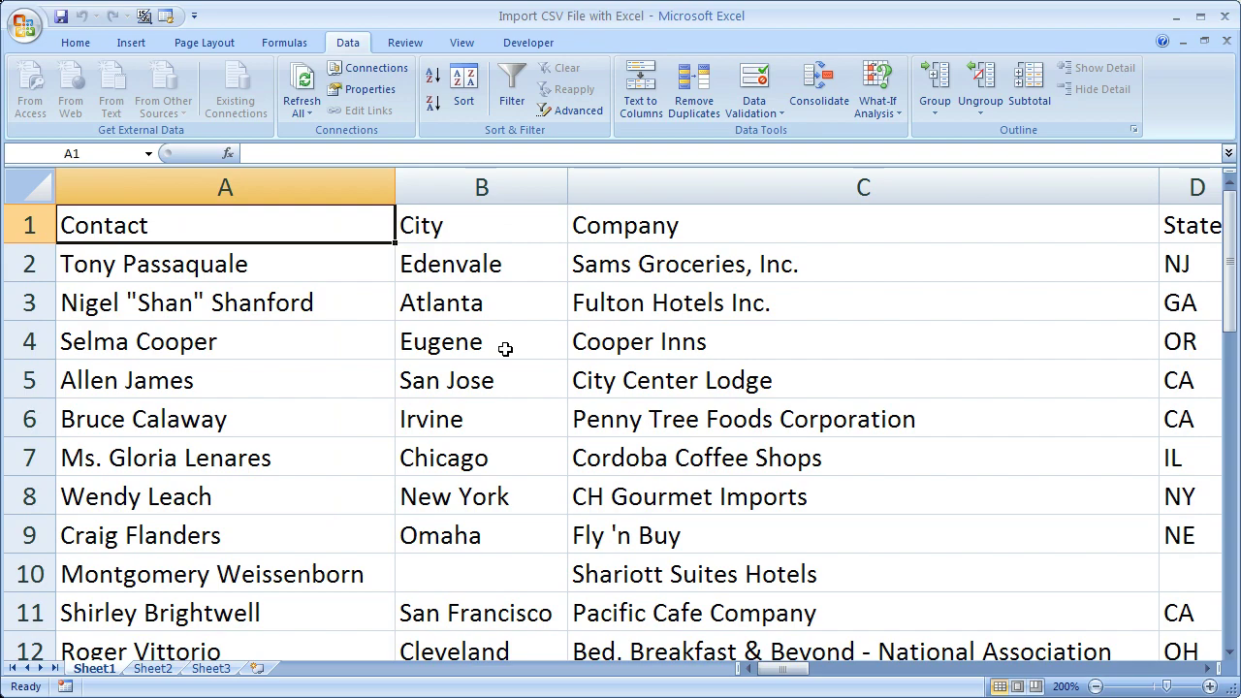
Examine how the imported data is split into columns on Sheet1, checking City, State, Zip and Record Manager.
{"action": "mouse_move", "coordinate": [783, 670]}
{"action": "left_mouse_down"}
{"action": "mouse_move", "coordinate": [1171, 663]}
{"action": "mouse_move", "coordinate": [787, 690]}
{"action": "left_mouse_up"}
{"action": "left_click", "coordinate": [1096, 686]}
{"action": "left_click", "coordinate": [1095, 686]}
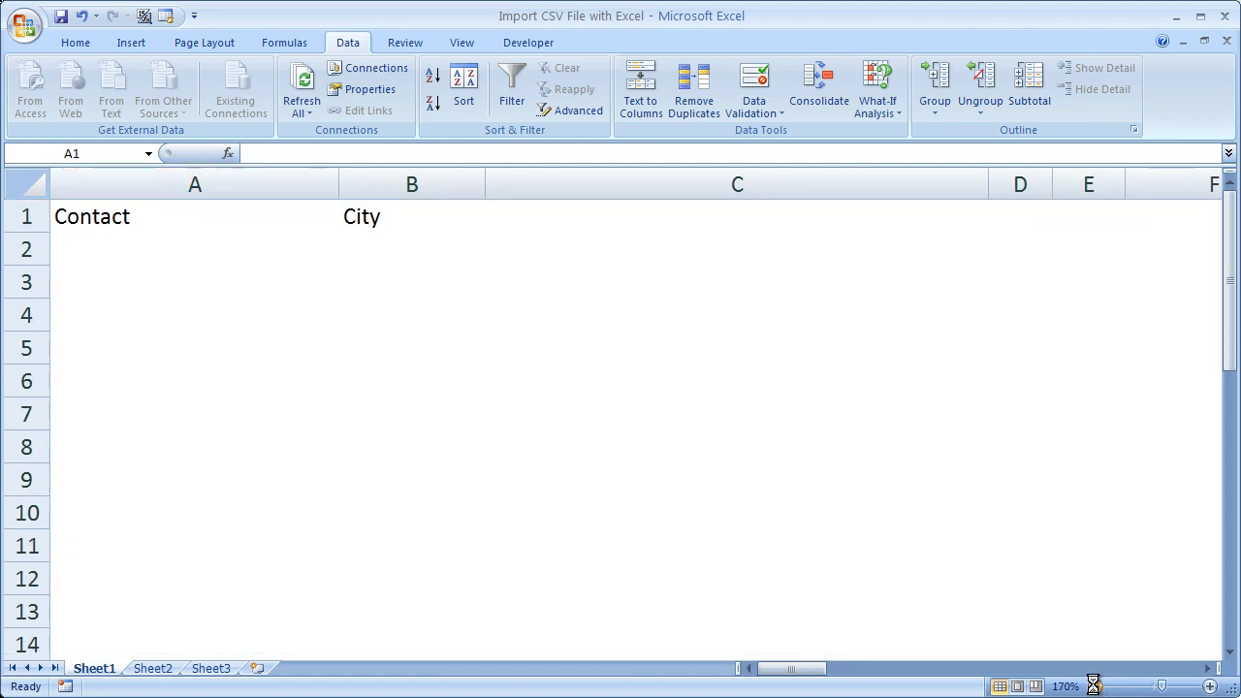
{"action": "left_click", "coordinate": [1095, 686]}
{"action": "left_click", "coordinate": [1096, 686]}
{"action": "left_click", "coordinate": [1095, 687]}
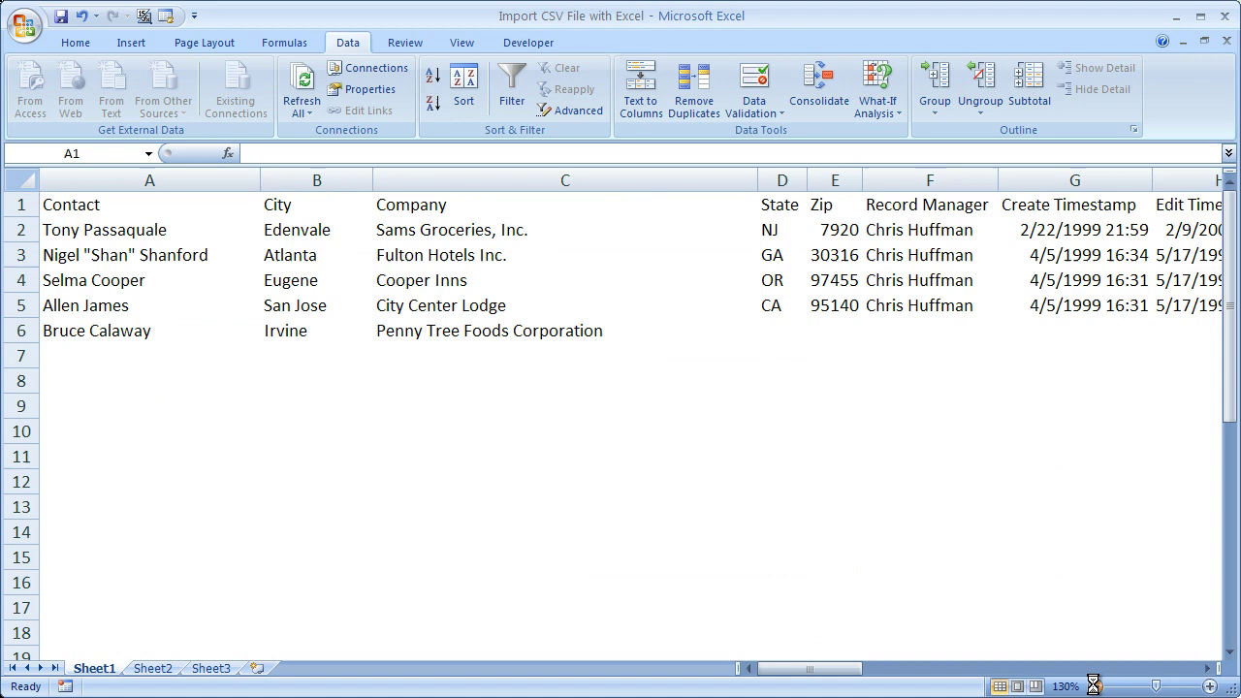
{"action": "left_click", "coordinate": [1095, 686]}
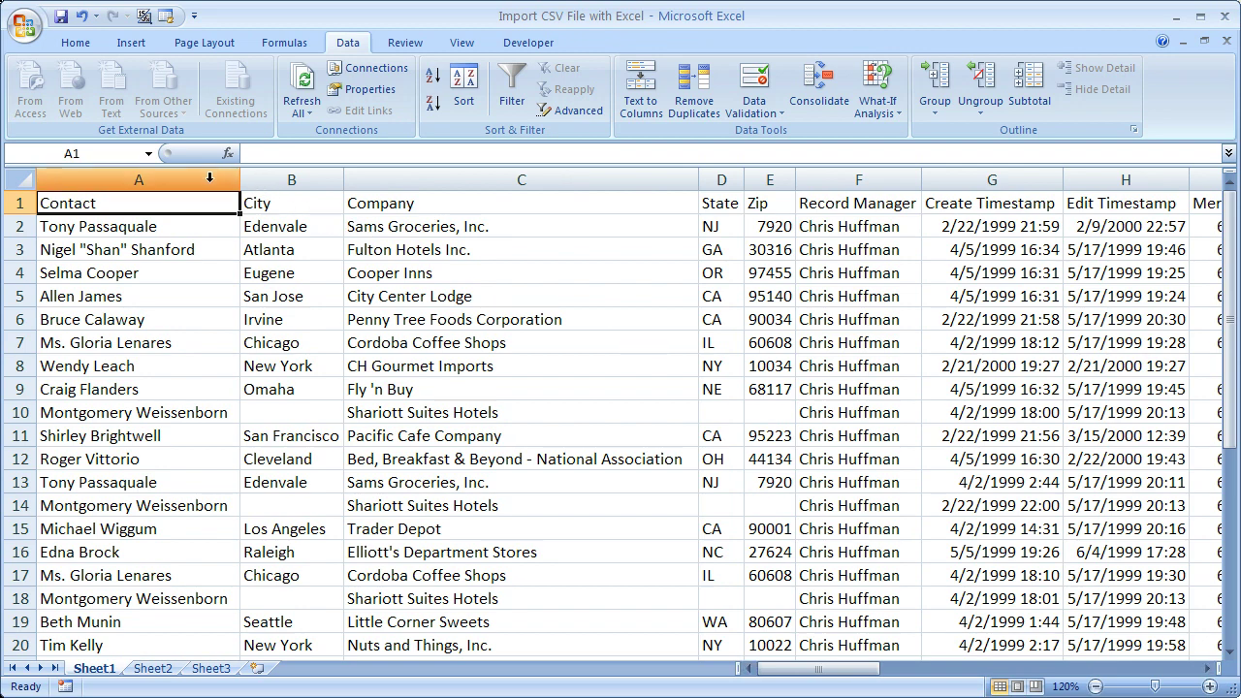
{"action": "left_click", "coordinate": [311, 175]}
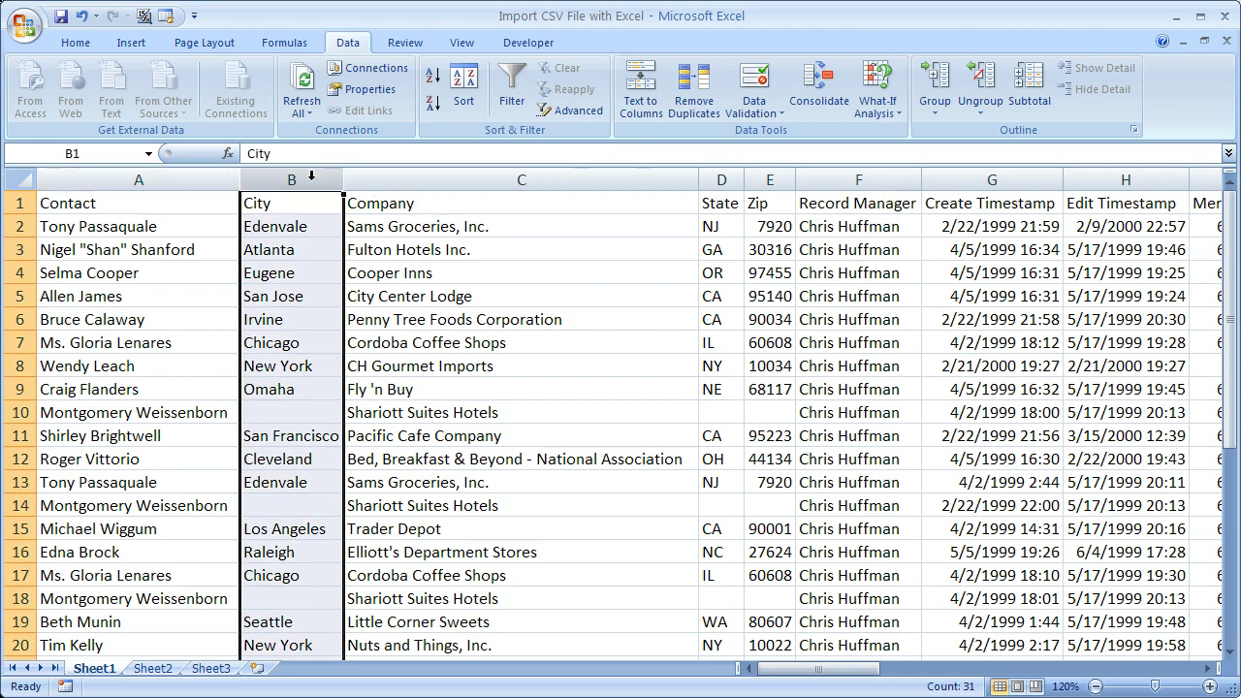
{"action": "left_click", "coordinate": [714, 172]}
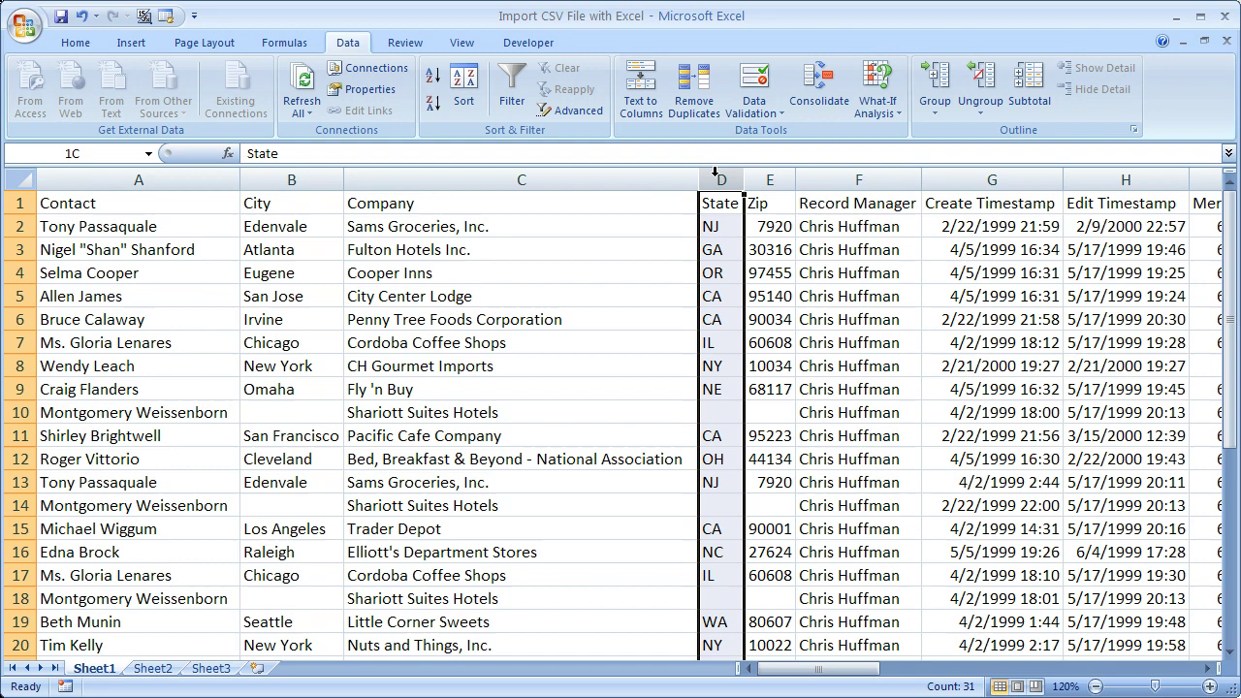
{"action": "left_click", "coordinate": [776, 179]}
{"action": "left_click", "coordinate": [829, 179]}
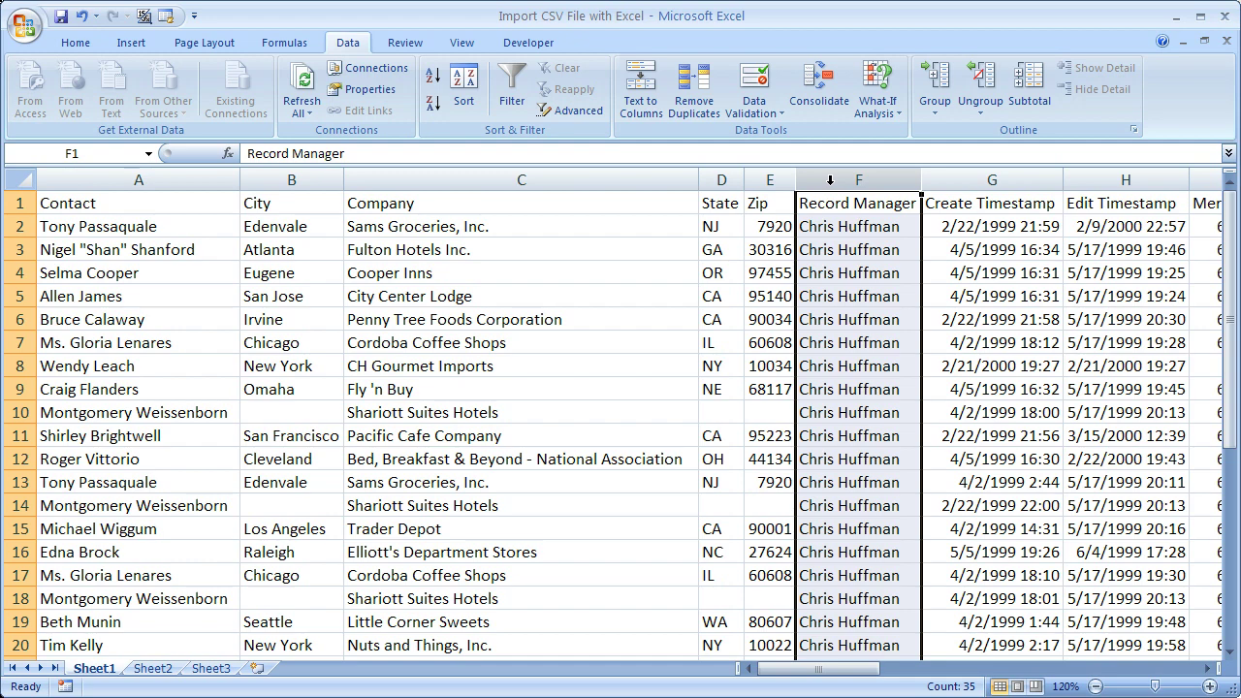
{"action": "left_click", "coordinate": [138, 203]}
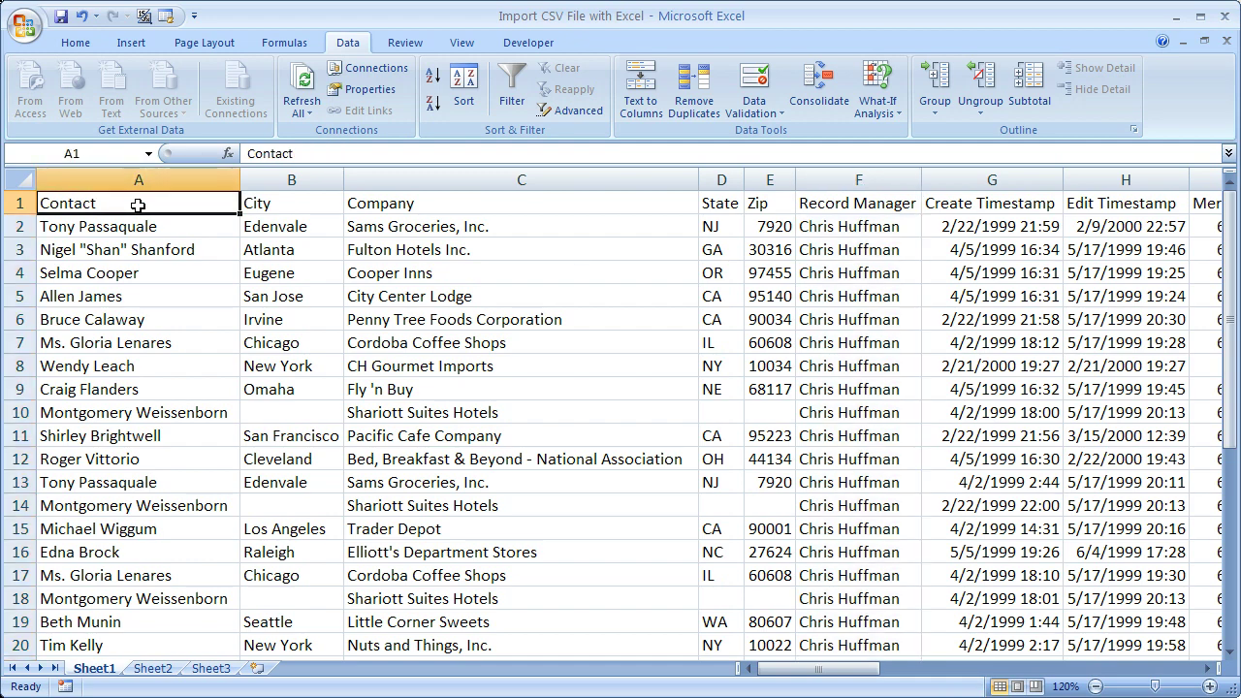